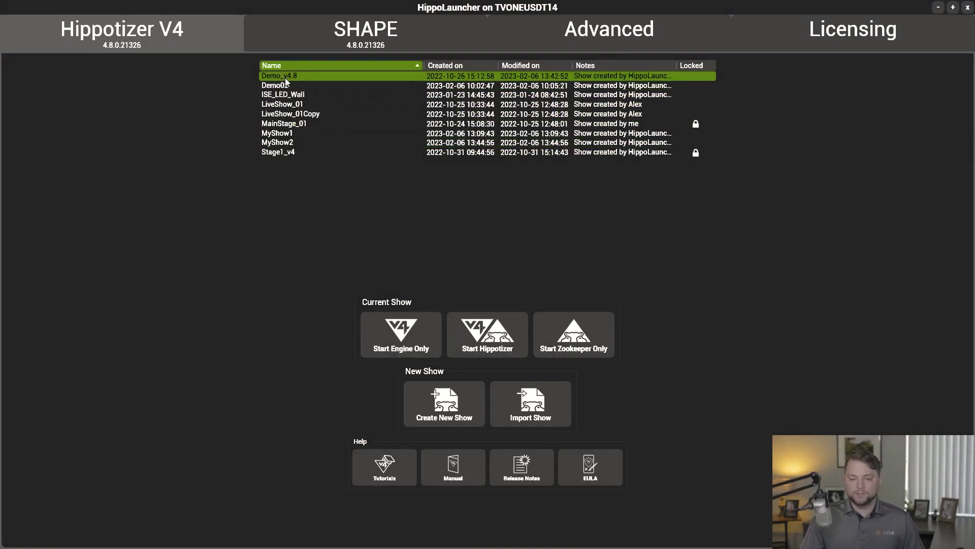
# Step: Start Hippotizer for the Demo_v4.8 show from HippoLauncher
pyautogui.click(503, 330)
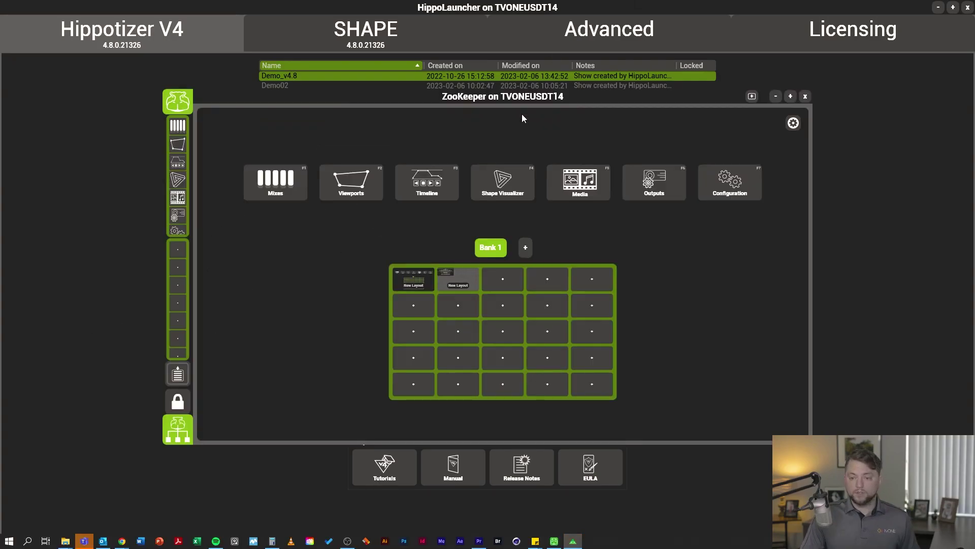
# Step: Maximize ZooKeeper, open Mix 1's preset banks and recall the Start then Default presets from Bank 0
pyautogui.click(790, 96)
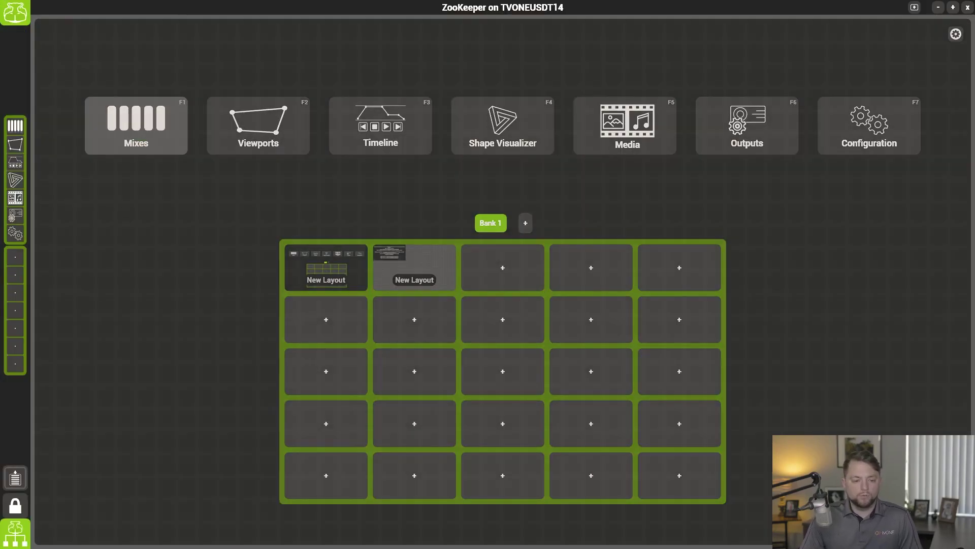
pyautogui.click(137, 125)
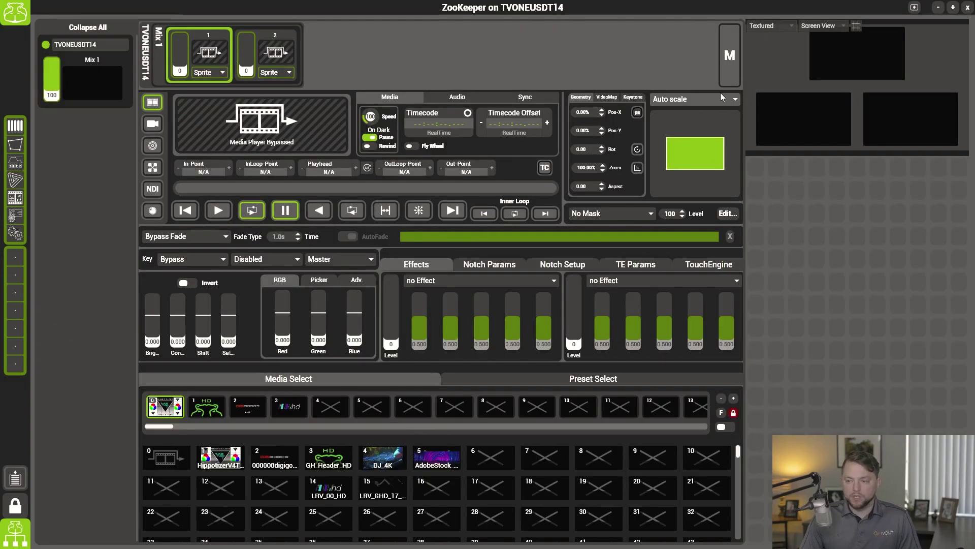
pyautogui.click(730, 56)
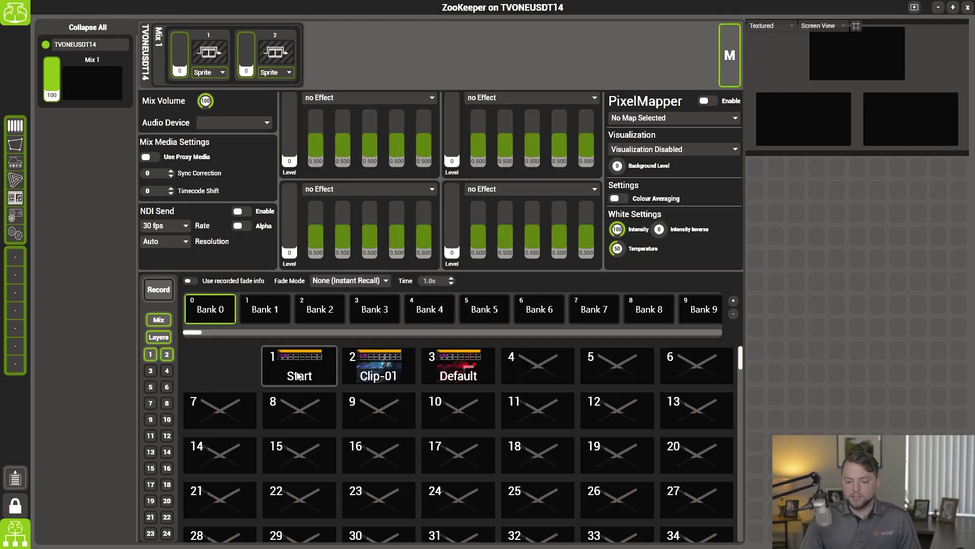
pyautogui.click(336, 373)
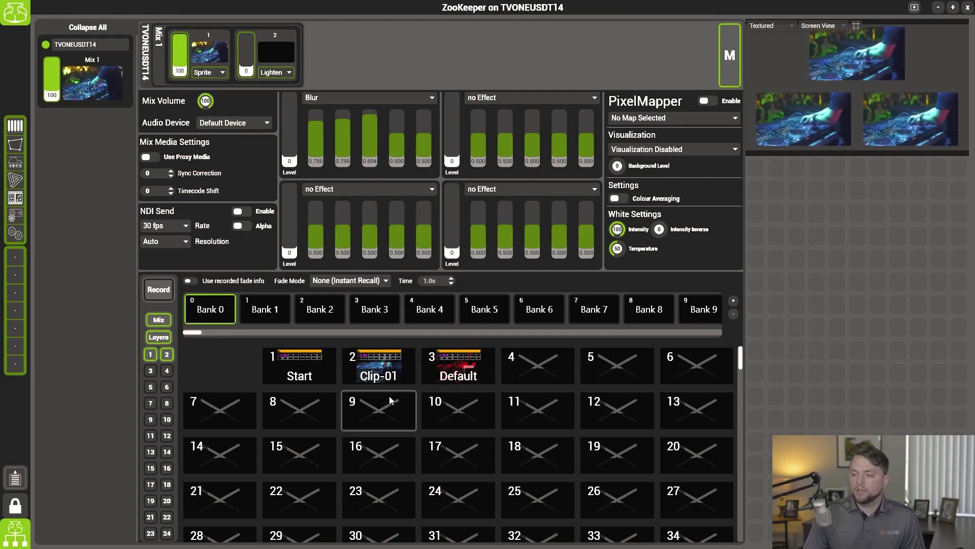
pyautogui.click(452, 370)
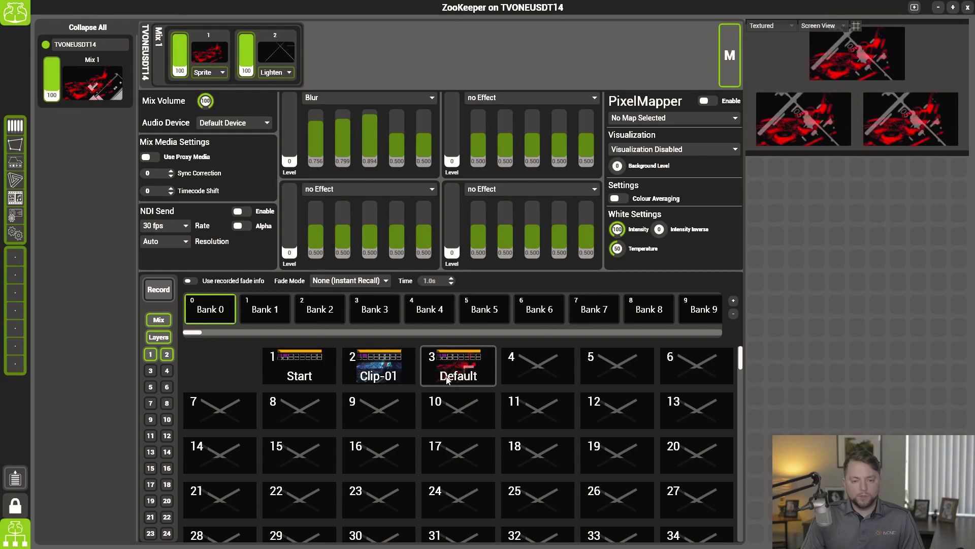
# Step: Create a preset timeline named New Timeline targeting Engine > Mix1 > MixControls/Presets
pyautogui.click(16, 162)
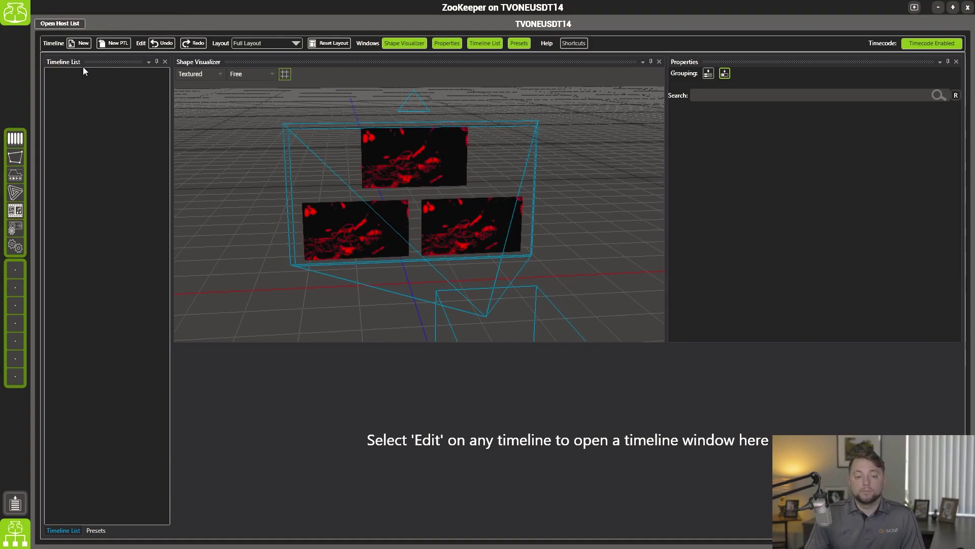
pyautogui.click(125, 42)
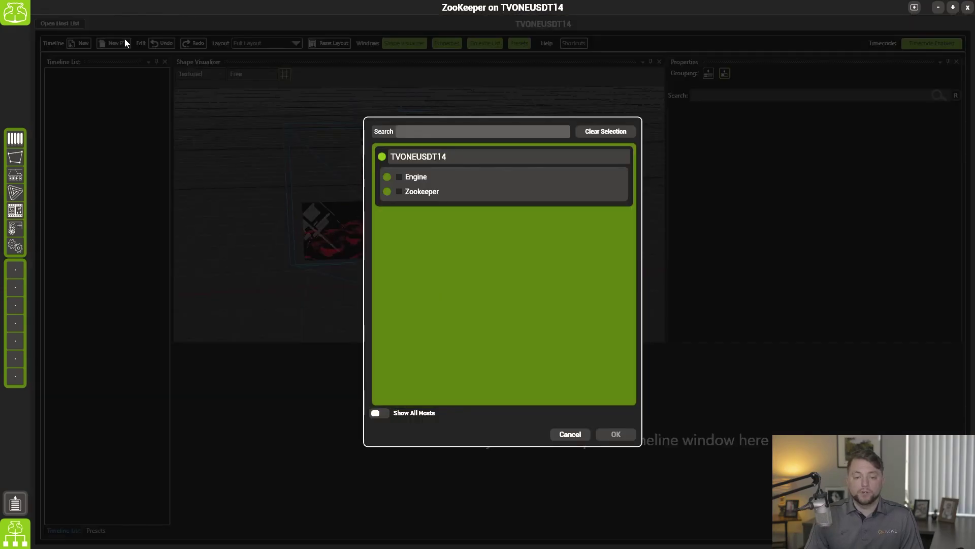
pyautogui.click(387, 176)
pyautogui.click(390, 190)
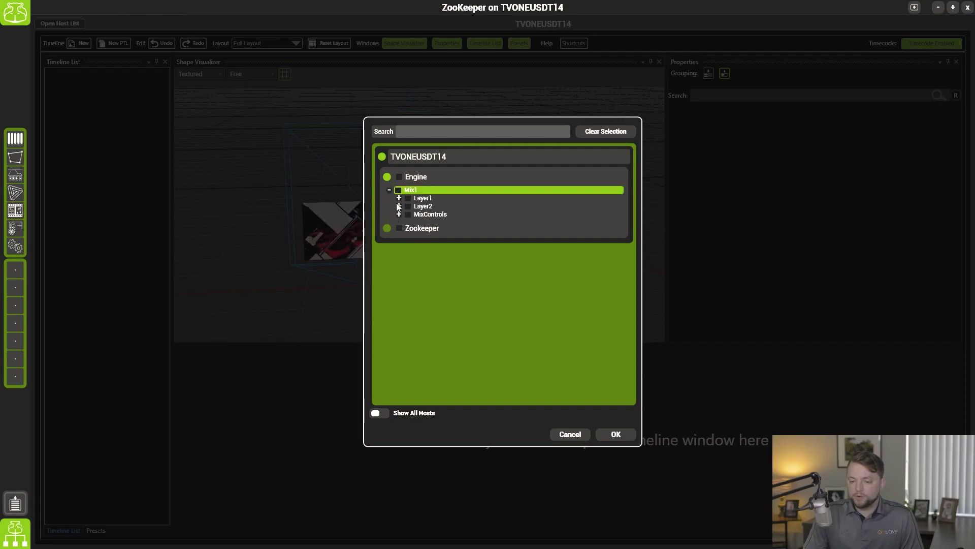
pyautogui.click(400, 215)
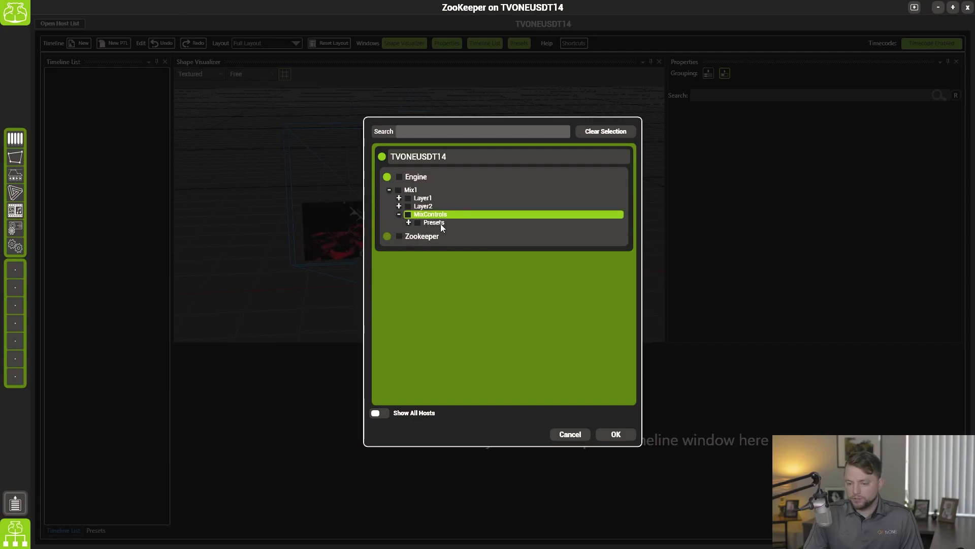
pyautogui.click(408, 214)
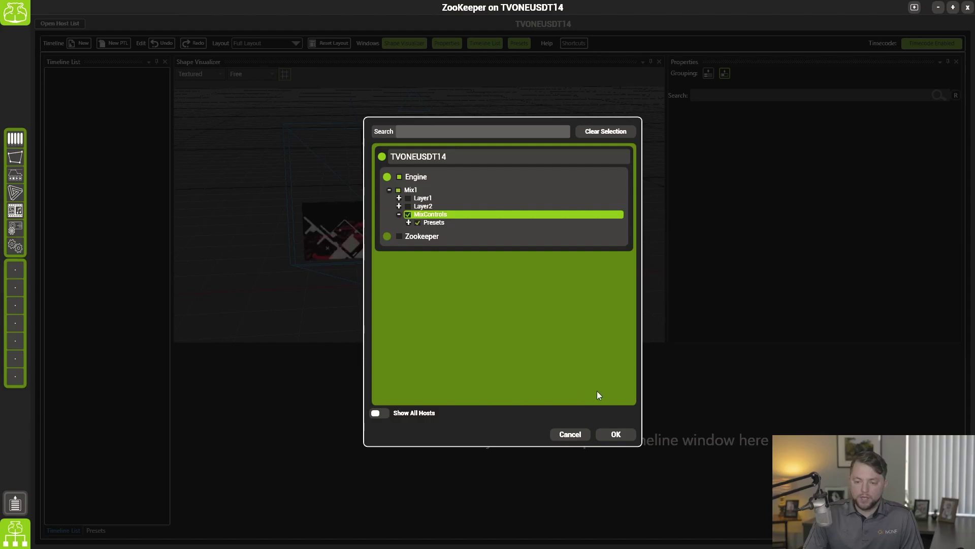
pyautogui.click(616, 434)
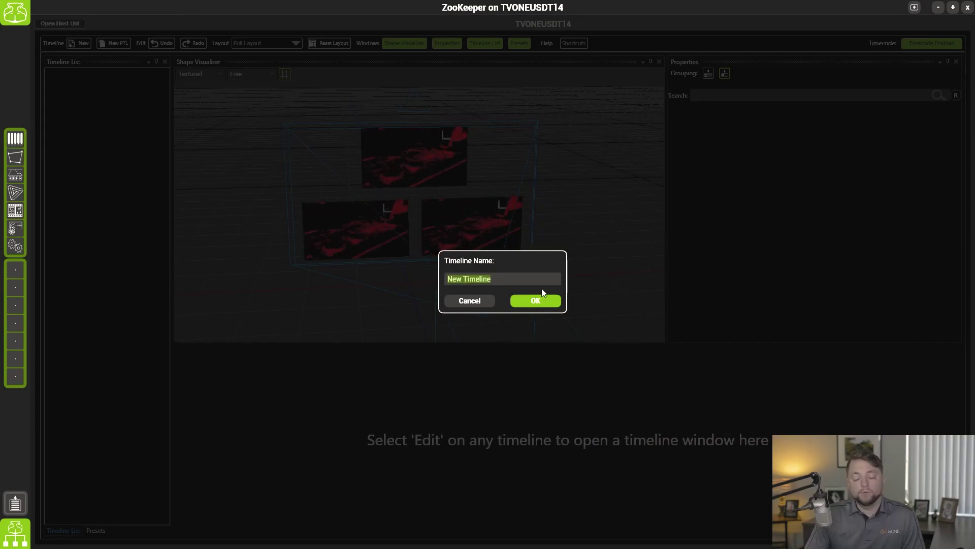
pyautogui.click(535, 301)
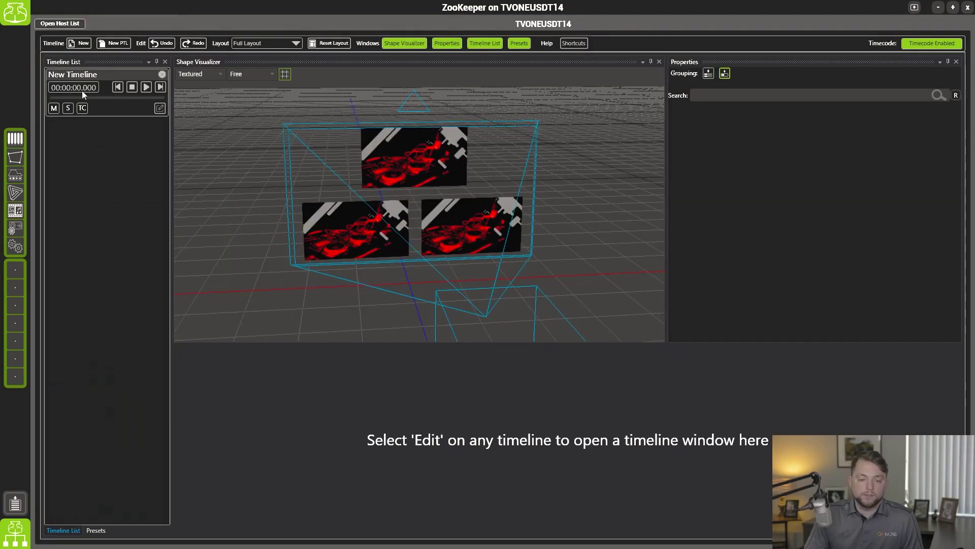
# Step: Open New Timeline in the editor and select its Mix1/Presets track
pyautogui.click(160, 108)
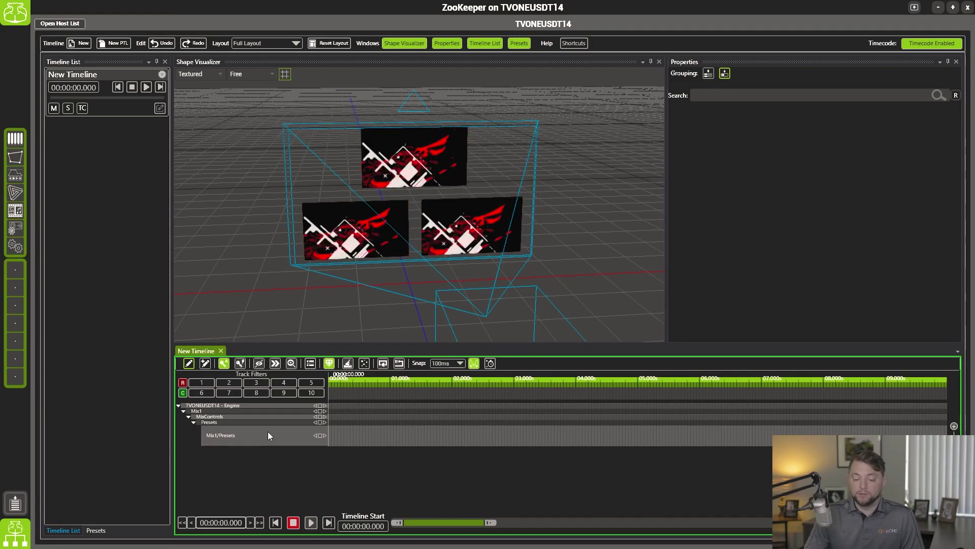
pyautogui.click(224, 441)
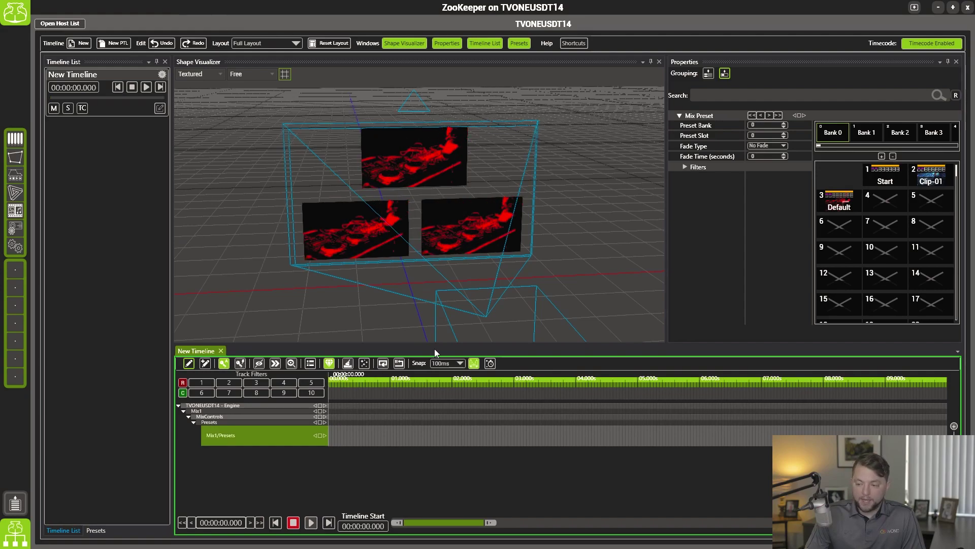
# Step: Add preset keyframes: Start at 0 s, Clip-01 at 2 s and Start at 4 s
pyautogui.click(887, 183)
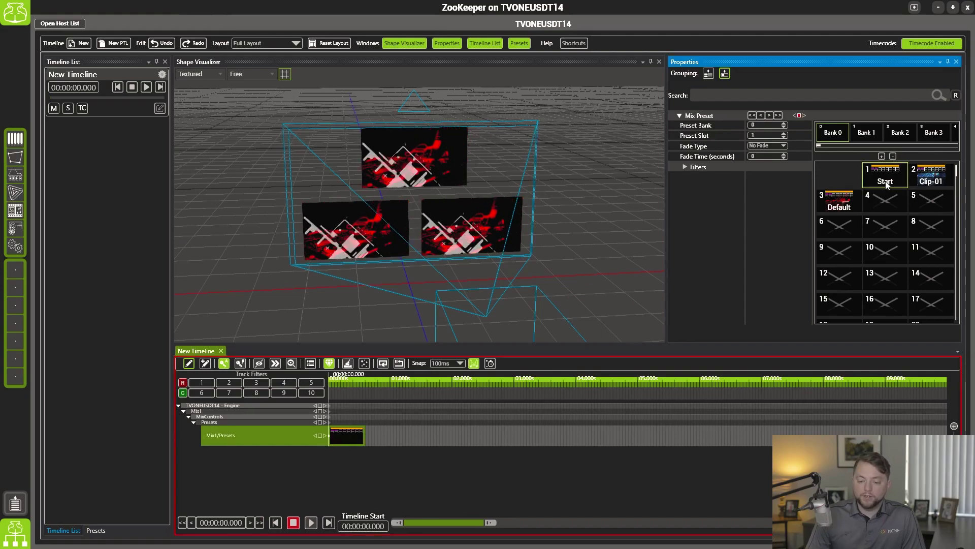
pyautogui.click(359, 385)
pyautogui.press('space')
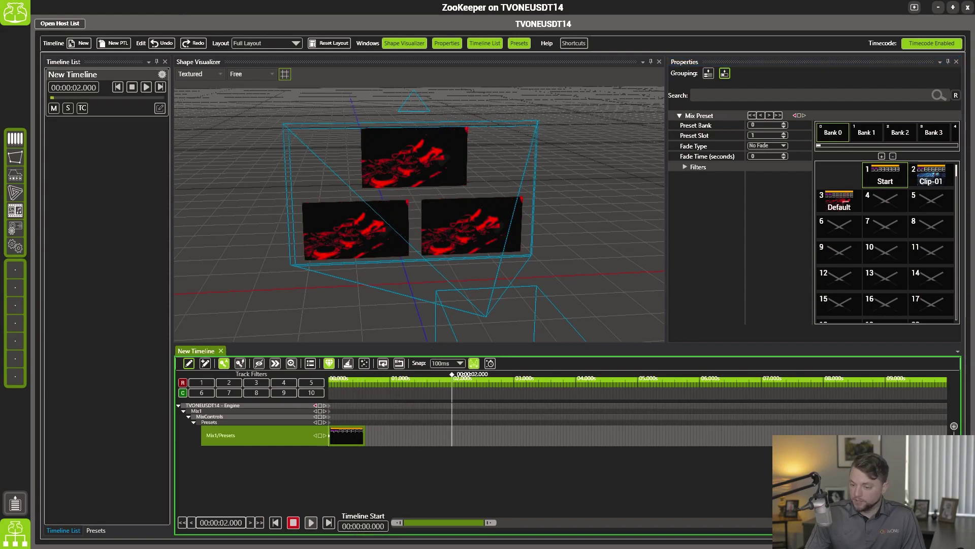
pyautogui.click(931, 175)
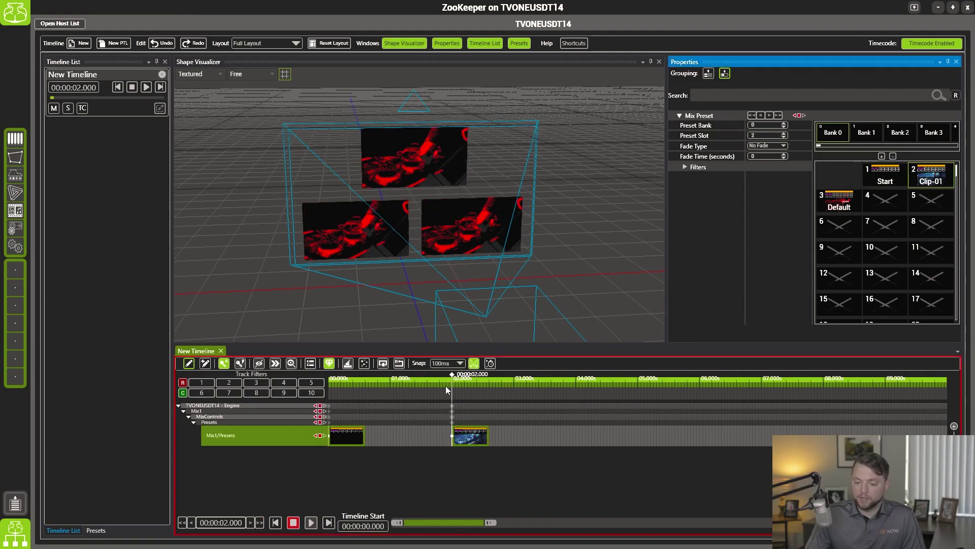
pyautogui.click(478, 389)
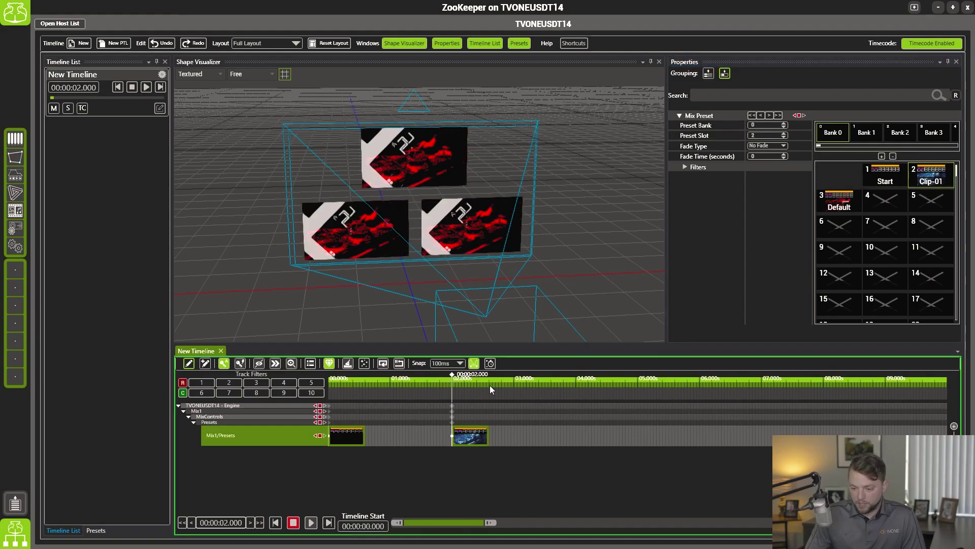
pyautogui.click(575, 385)
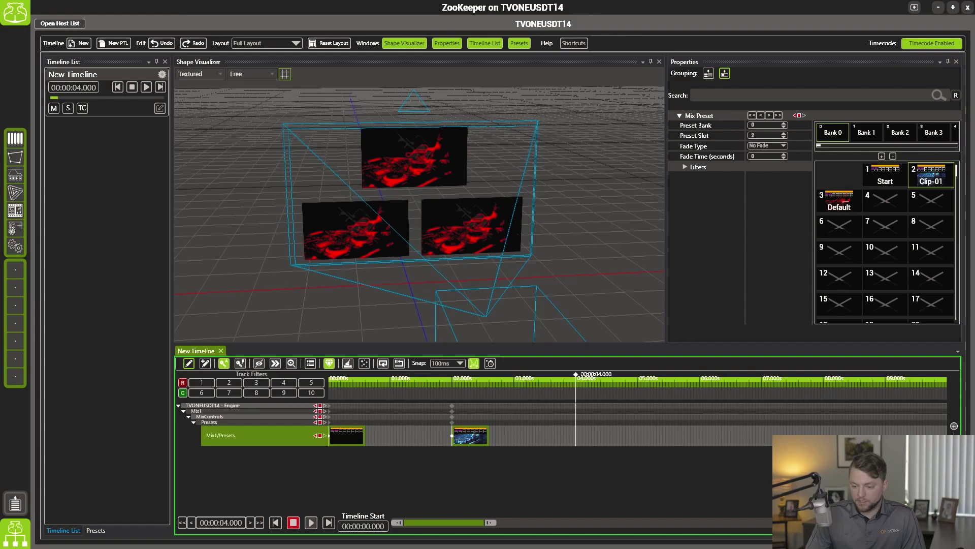
pyautogui.click(876, 178)
# Step: Replace the 0 s keyframe with Clip-01 and delete the keyframe at 2 seconds
pyautogui.click(329, 438)
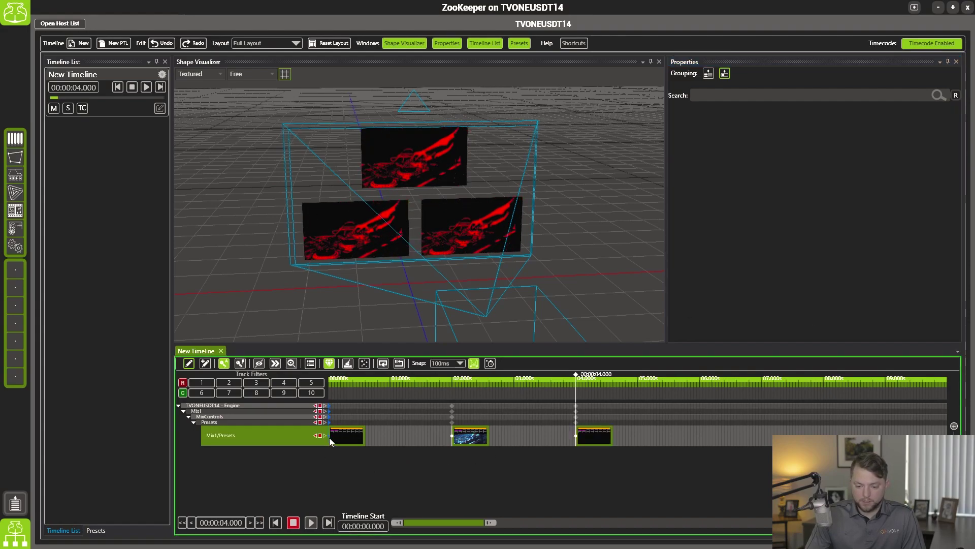
pyautogui.press('Delete')
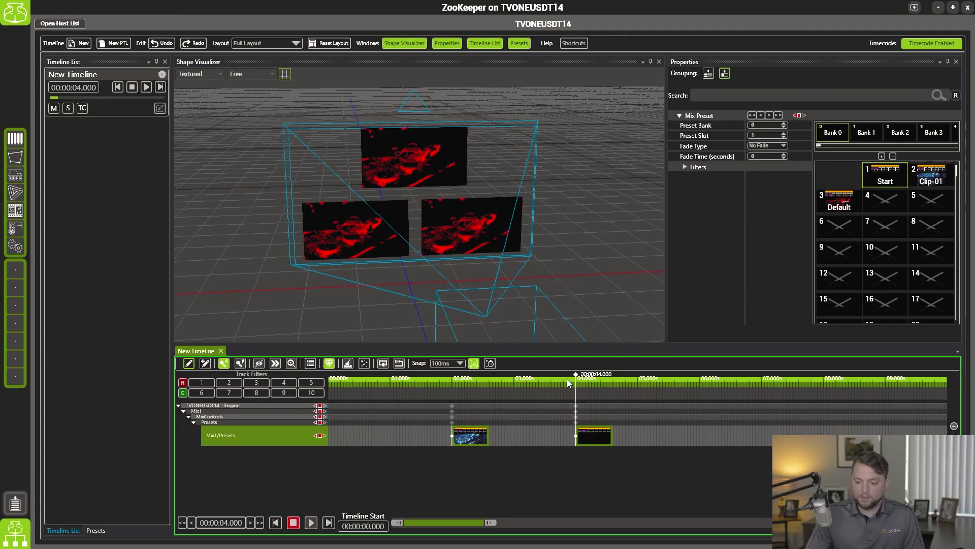
pyautogui.press('Home')
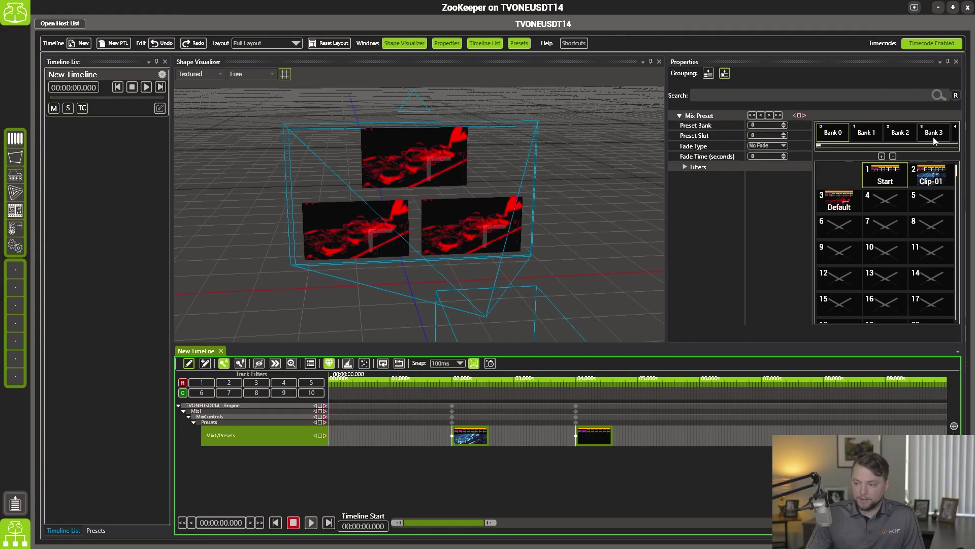
pyautogui.click(931, 175)
pyautogui.click(452, 437)
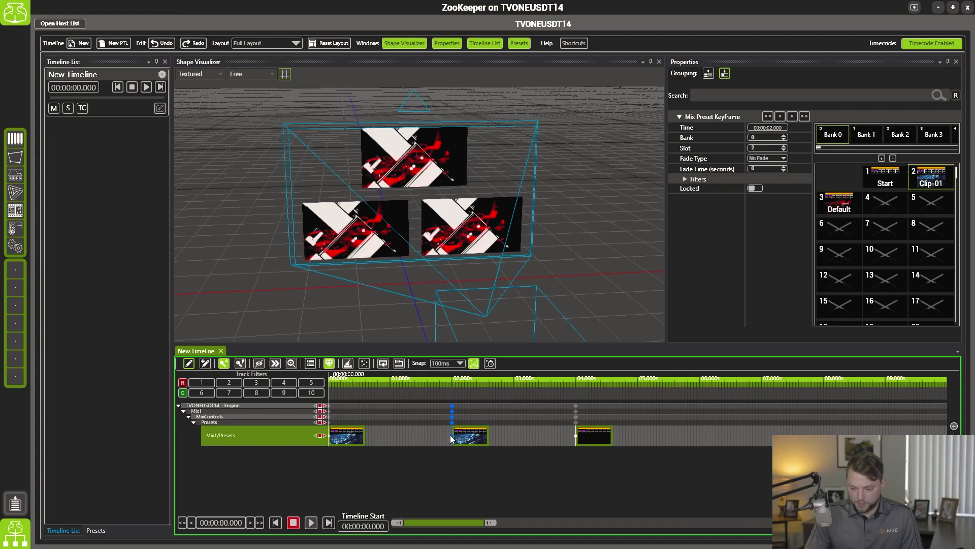
pyautogui.press('Delete')
pyautogui.click(452, 385)
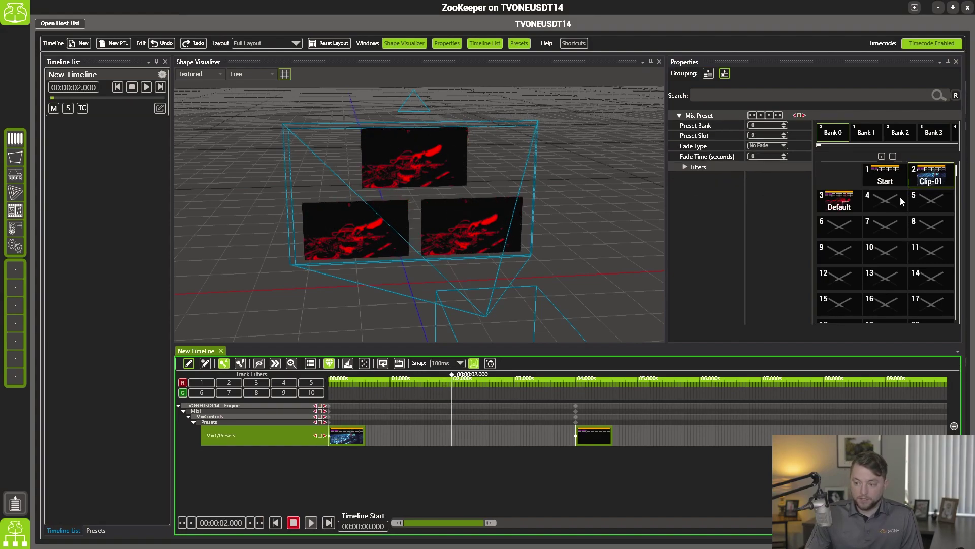
# Step: Add the Default preset keyframe at 2 seconds and play the timeline from the start to test it
pyautogui.click(839, 201)
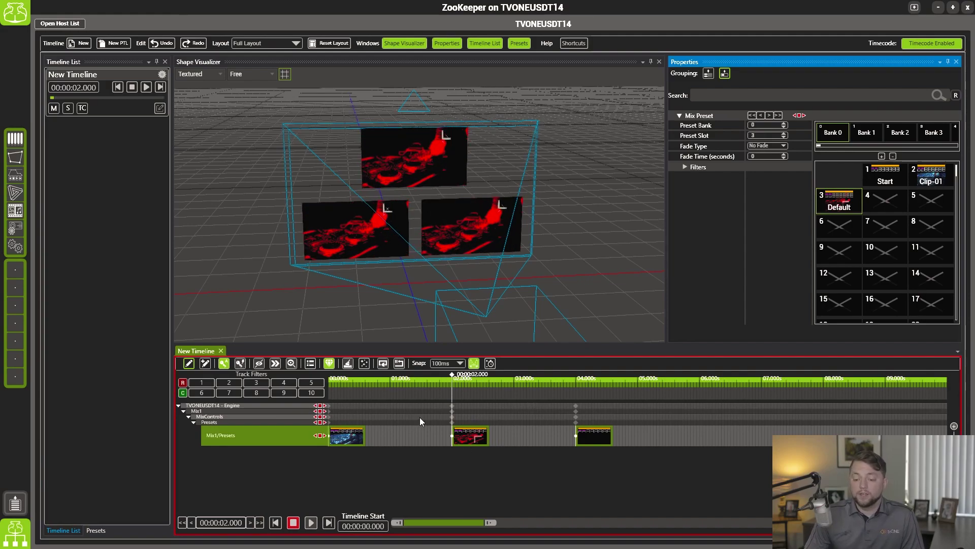
pyautogui.moveTo(455, 380); pyautogui.dragTo(332, 380)
pyautogui.press('space')
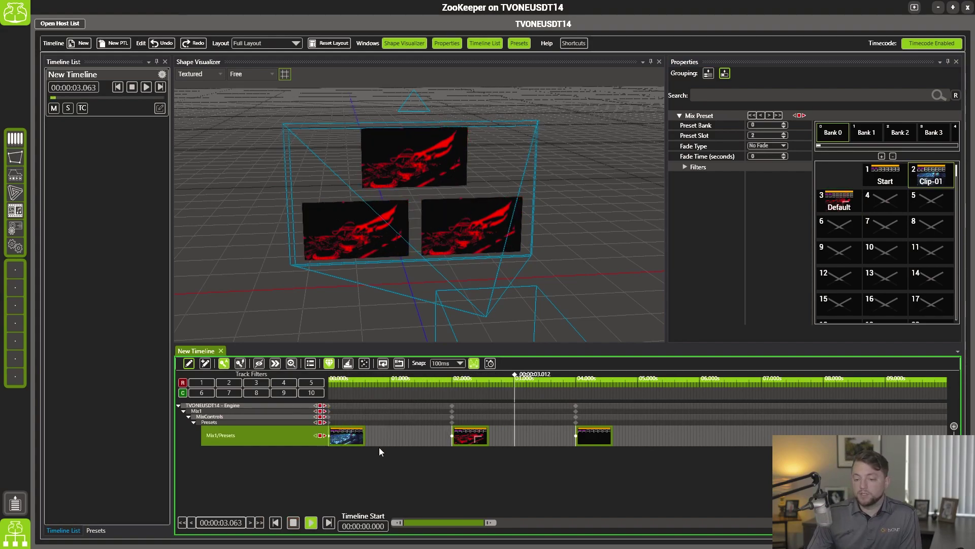
pyautogui.press('space')
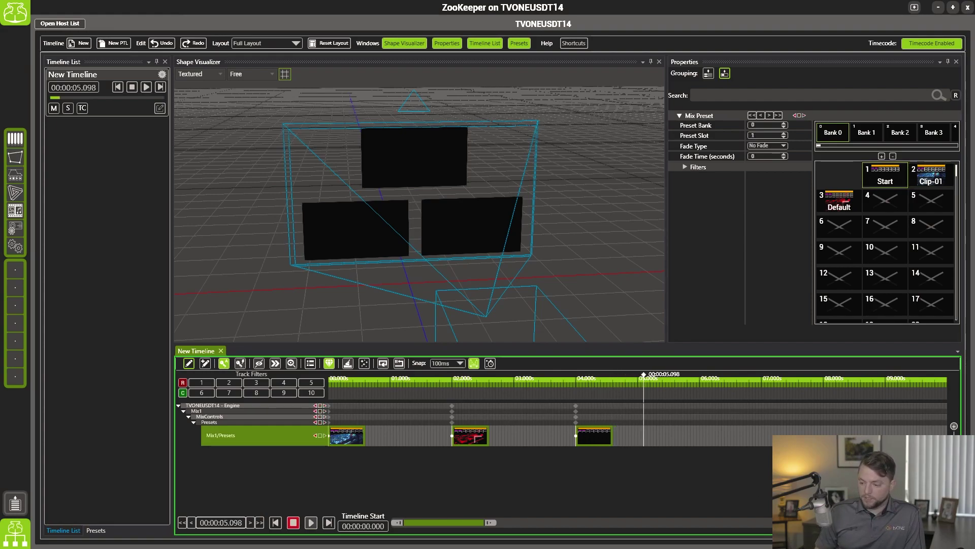
# Step: Zoom the ruler and turn on looping for the timeline
pyautogui.scroll(3, 637, 416)
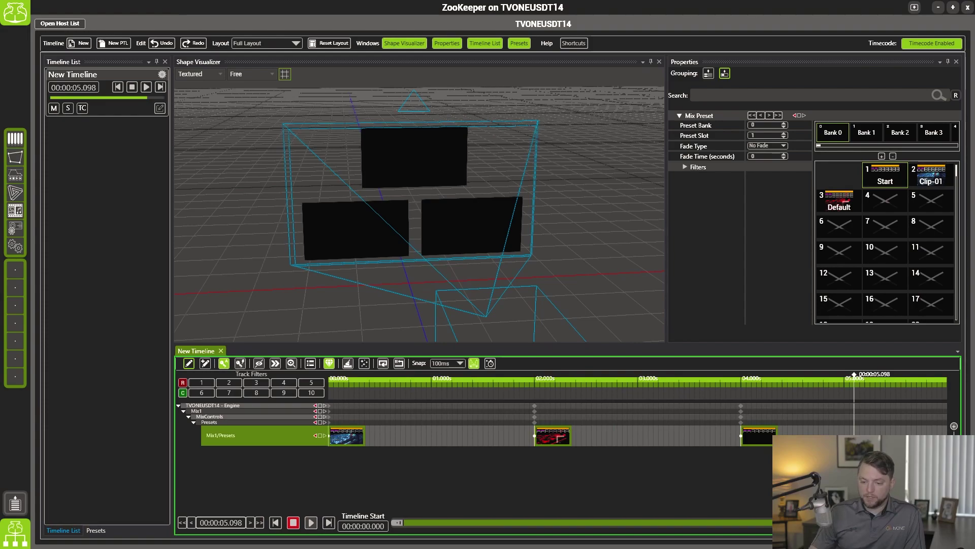
pyautogui.click(382, 364)
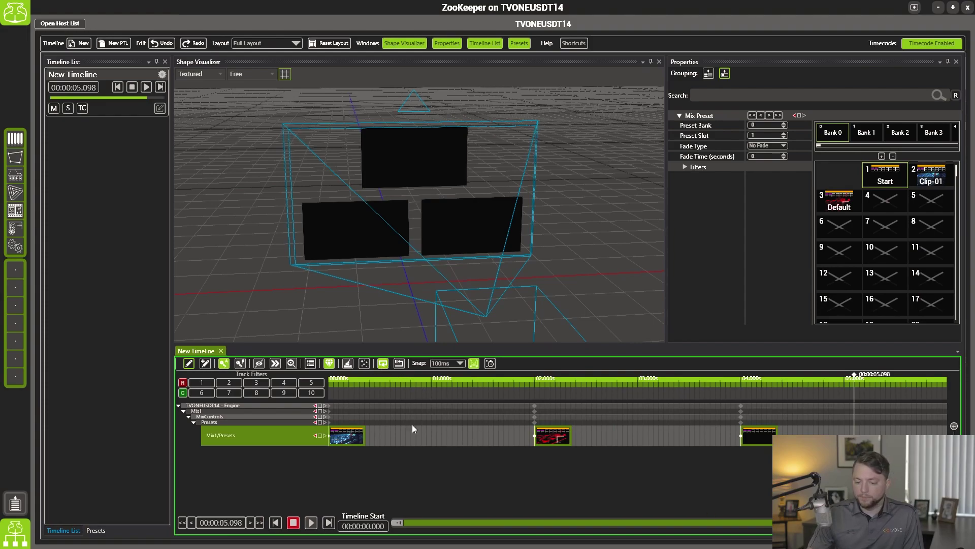
pyautogui.click(328, 434)
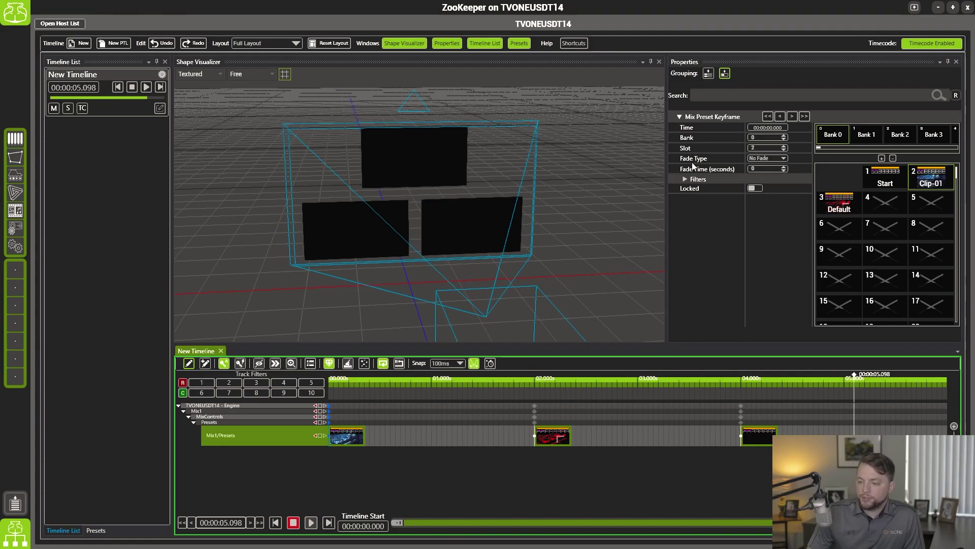
# Step: Set the 0, 2 and 4 s preset keyframes to Crossfade with a 1-second fade time
pyautogui.click(768, 159)
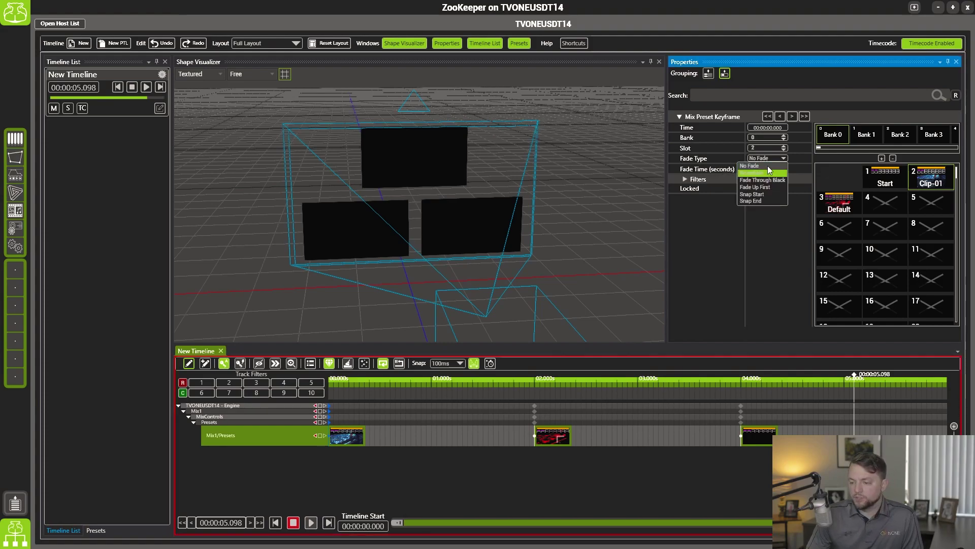
pyautogui.click(752, 174)
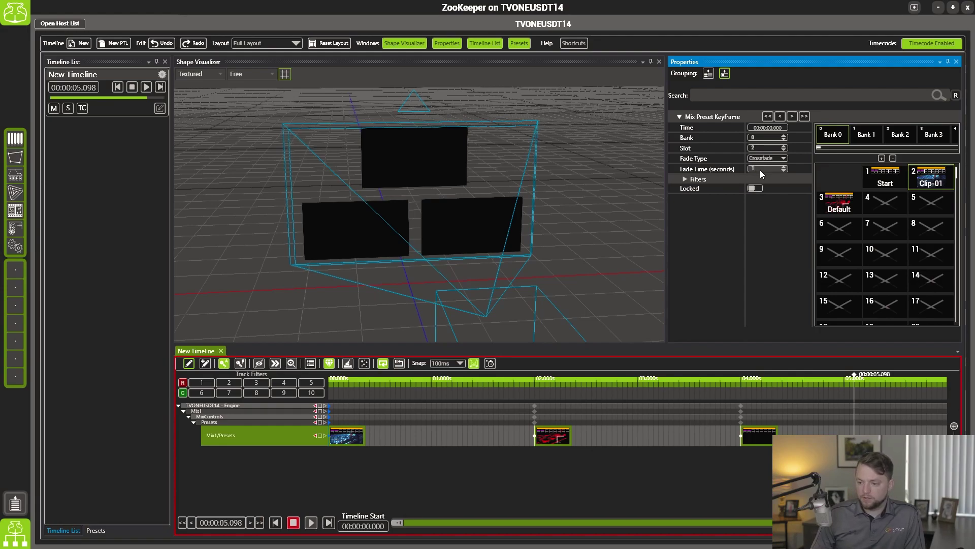
pyautogui.click(535, 436)
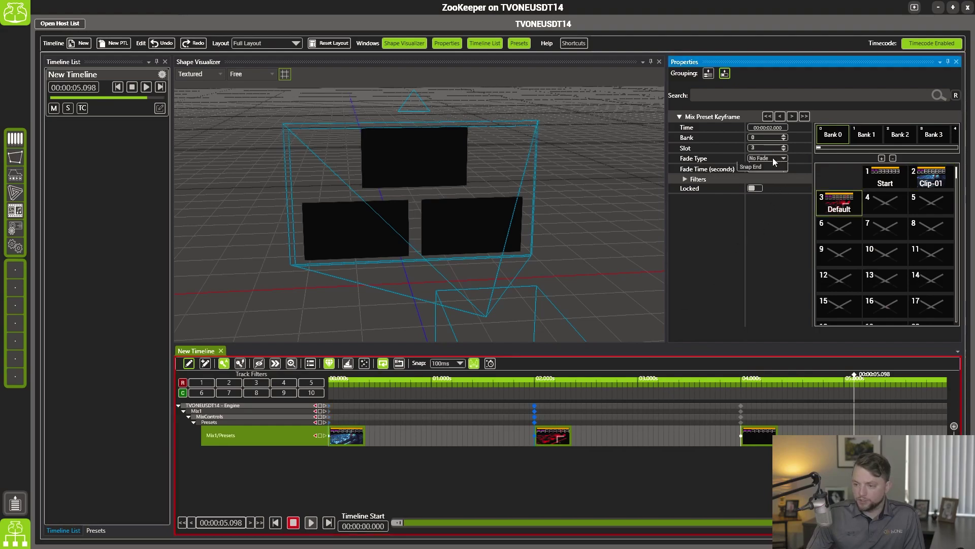
pyautogui.click(756, 173)
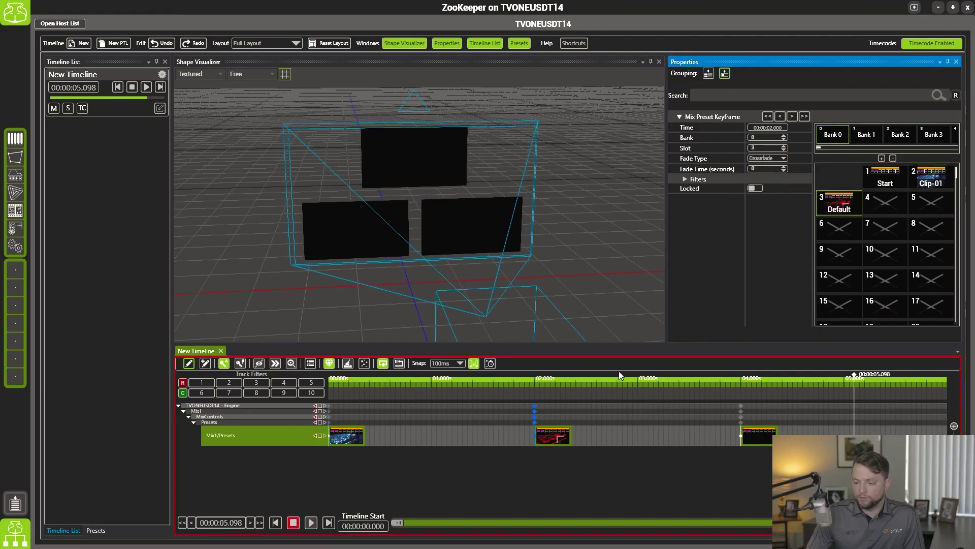
pyautogui.click(741, 435)
pyautogui.click(767, 159)
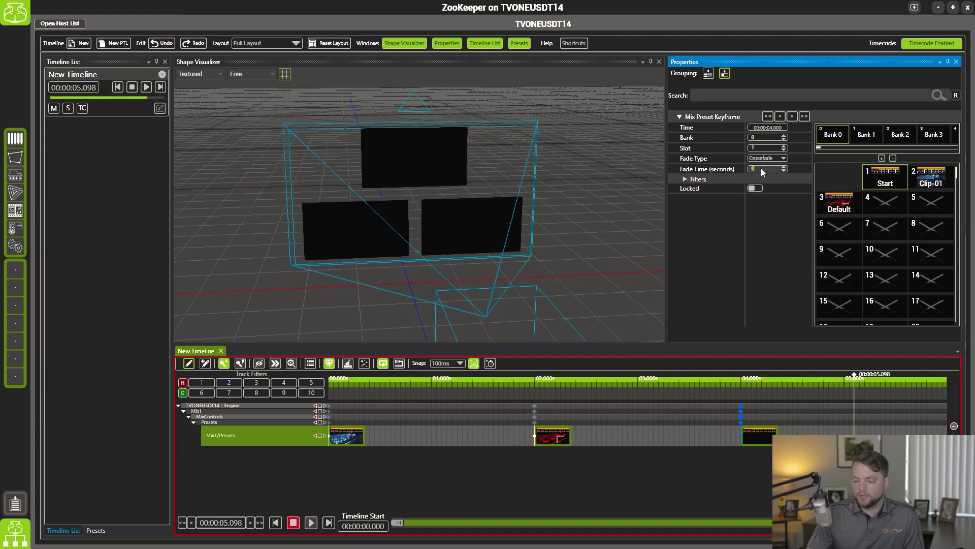
pyautogui.press('Return')
pyautogui.click(358, 388)
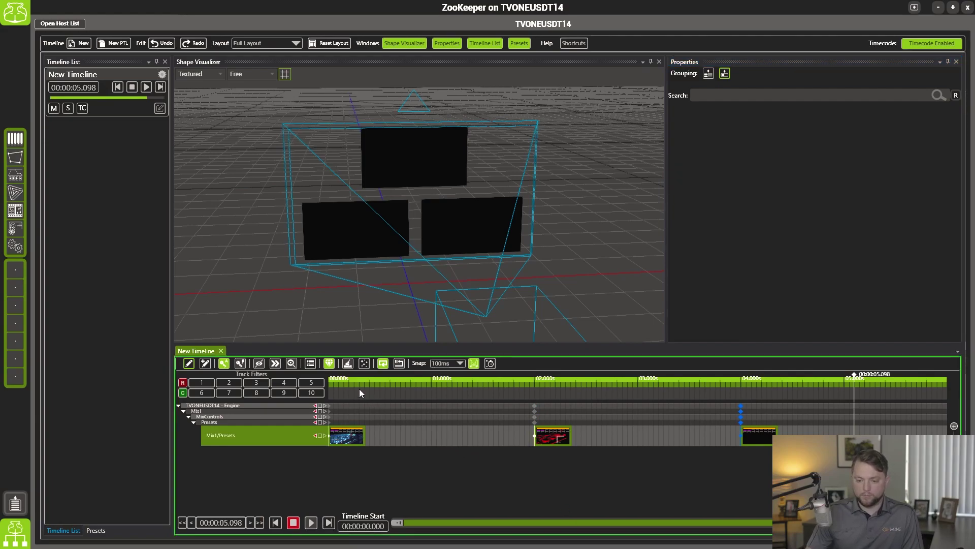
pyautogui.press('space')
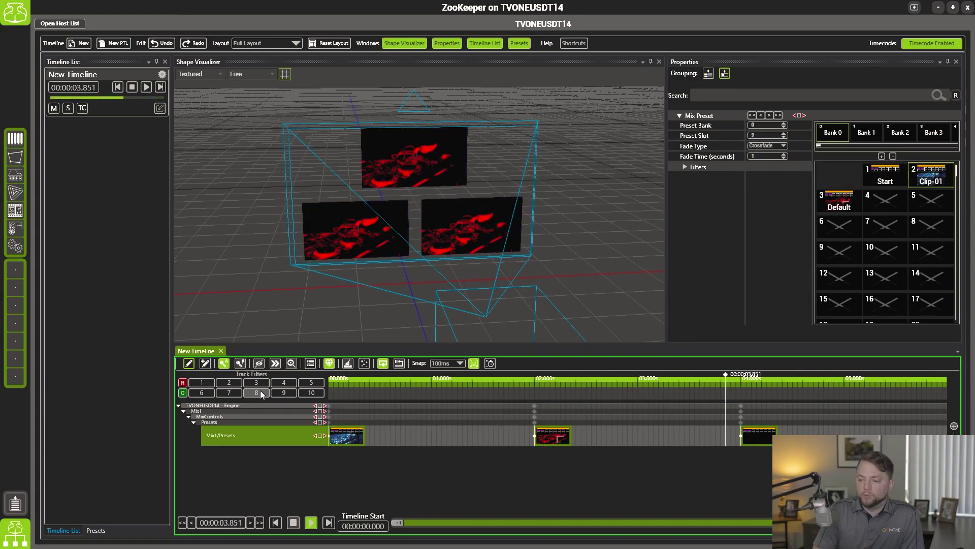
pyautogui.press('space')
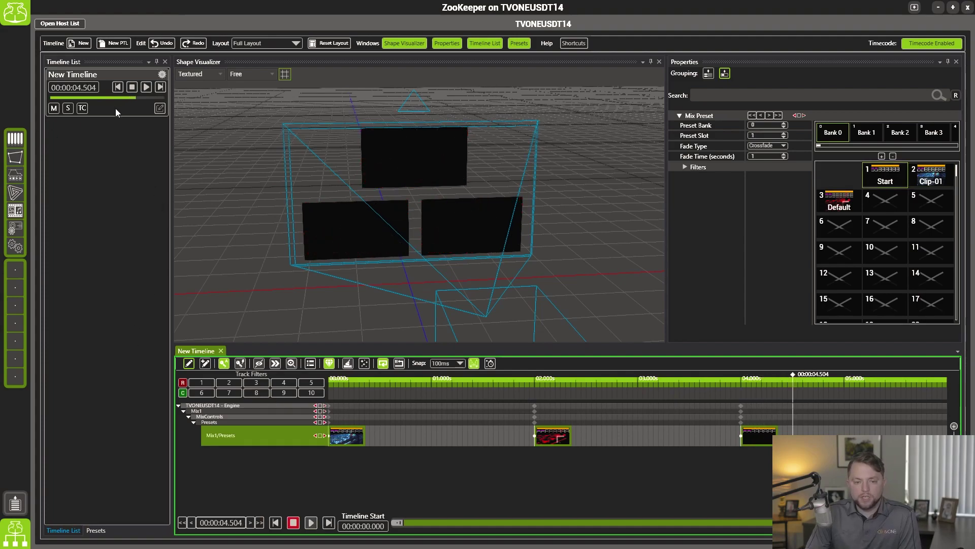
# Step: Copy New Timeline as the non-preset New Timeline-NonPreset and open it for editing
pyautogui.rightClick(89, 80)
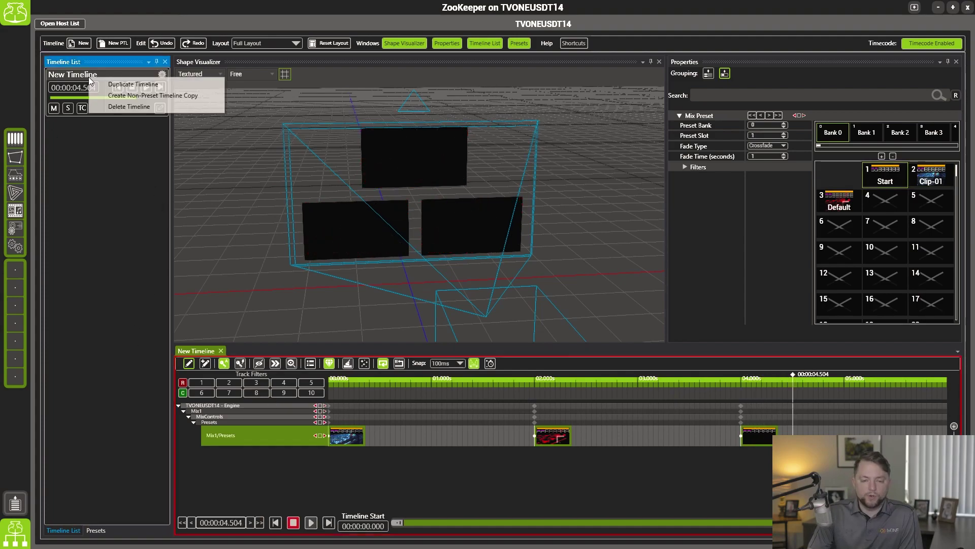
pyautogui.click(115, 95)
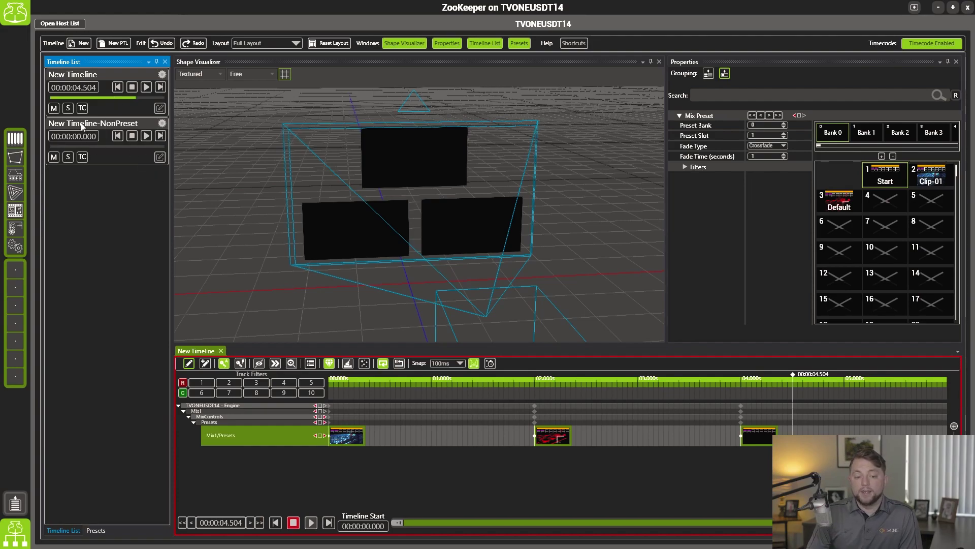
pyautogui.click(160, 157)
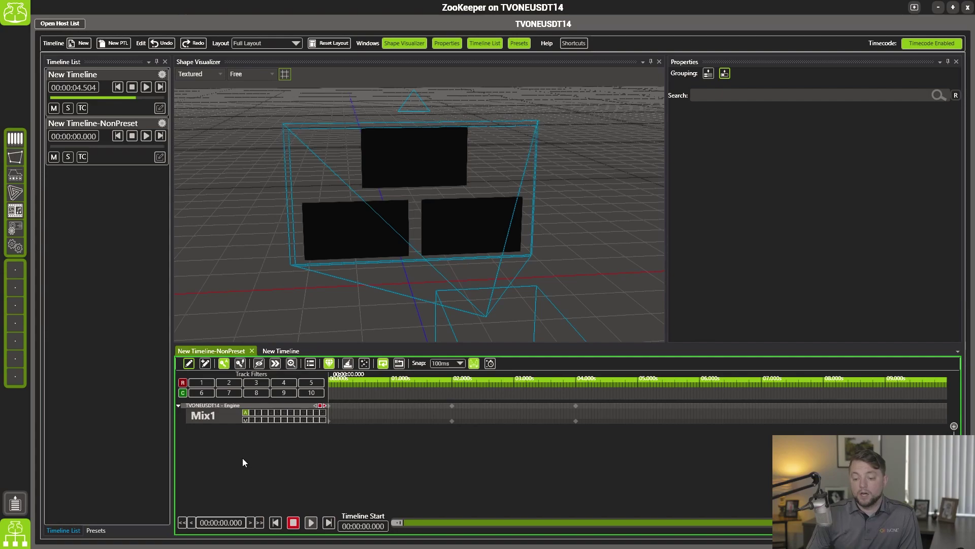